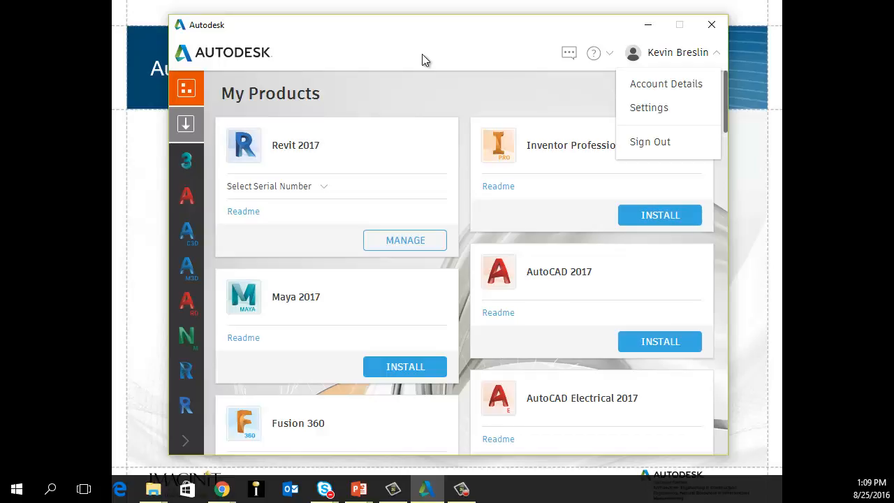
Step: Open the app settings and examine the local file location and the shared storage option for content downloads
click(663, 111)
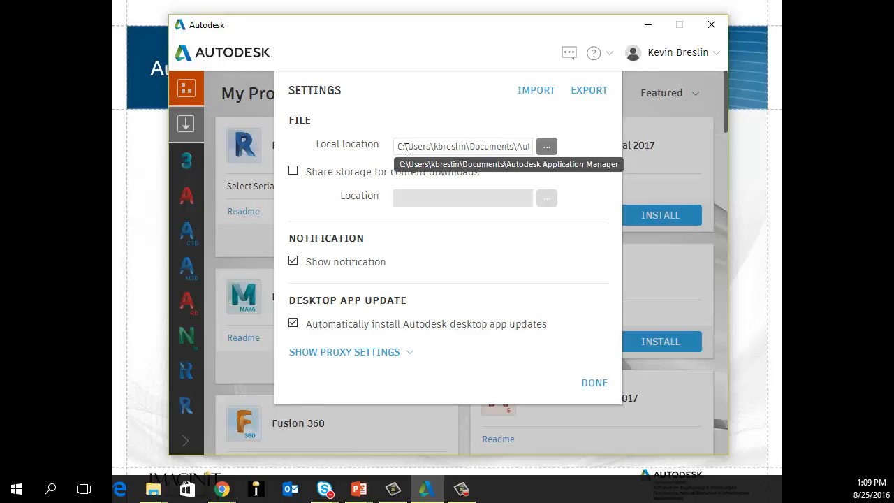
drag(397, 147, 579, 148)
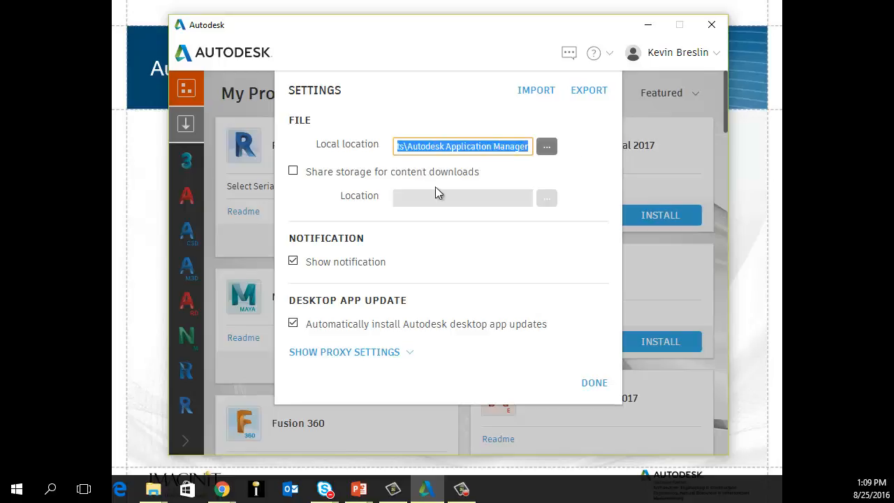
click(293, 172)
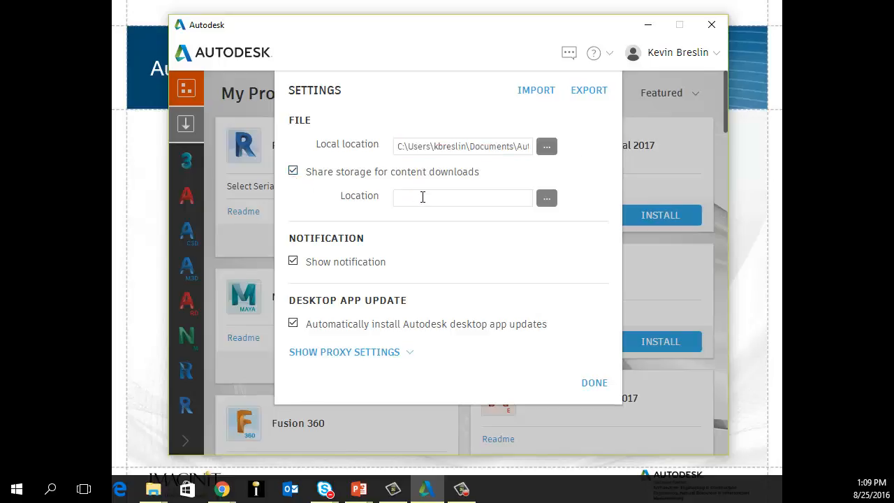
click(424, 194)
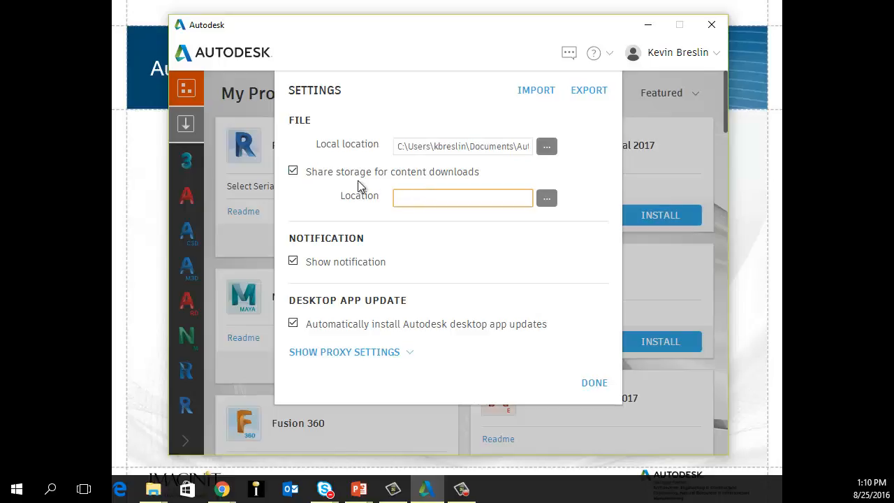
click(294, 172)
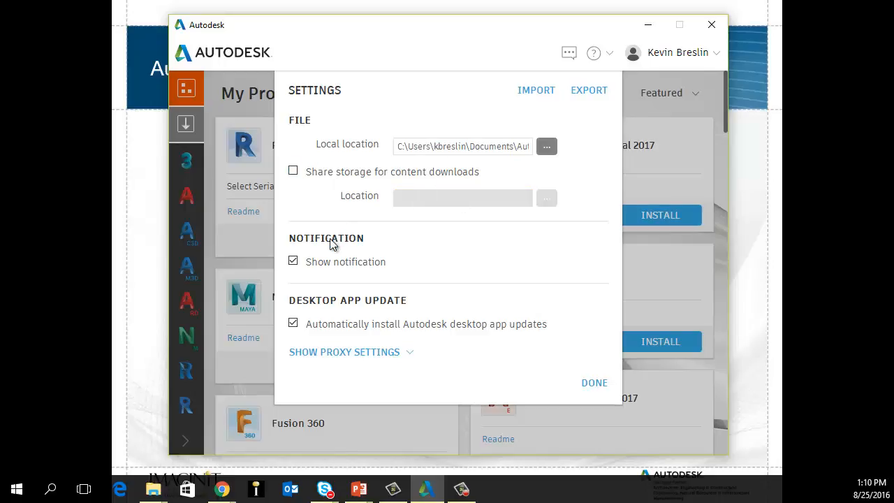
Step: Review the notification option and the network proxy settings, and close the settings
click(300, 266)
click(301, 265)
click(378, 352)
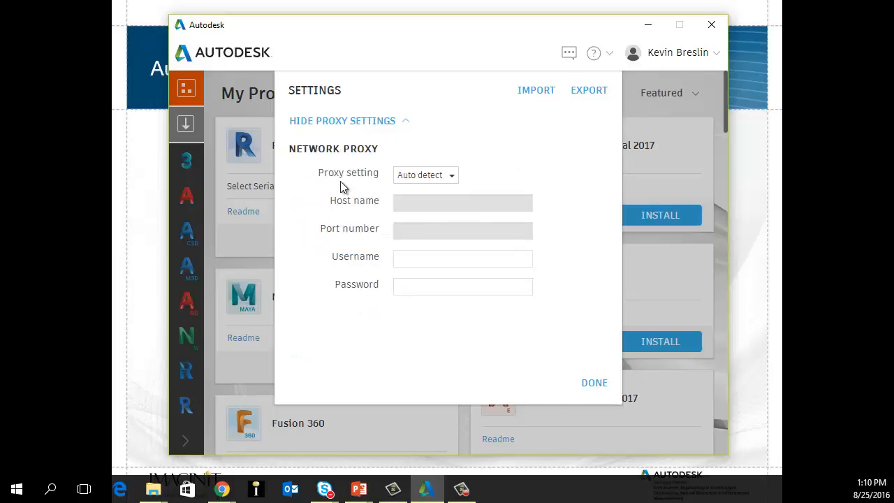
click(595, 385)
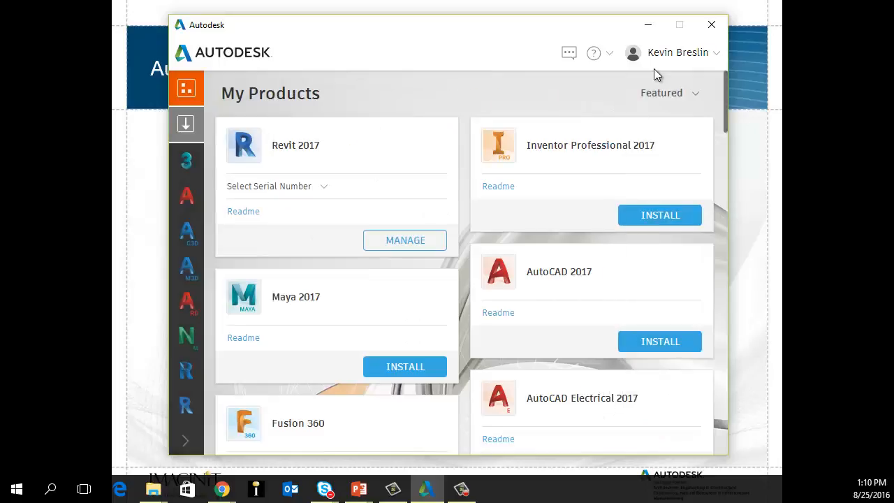
Step: View the help options, the About information and the feedback form, closing each without sending feedback
click(606, 56)
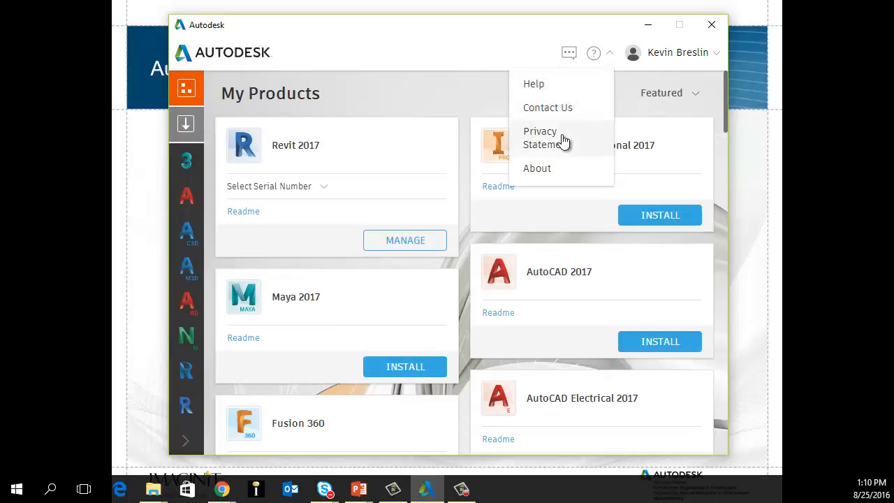
click(454, 43)
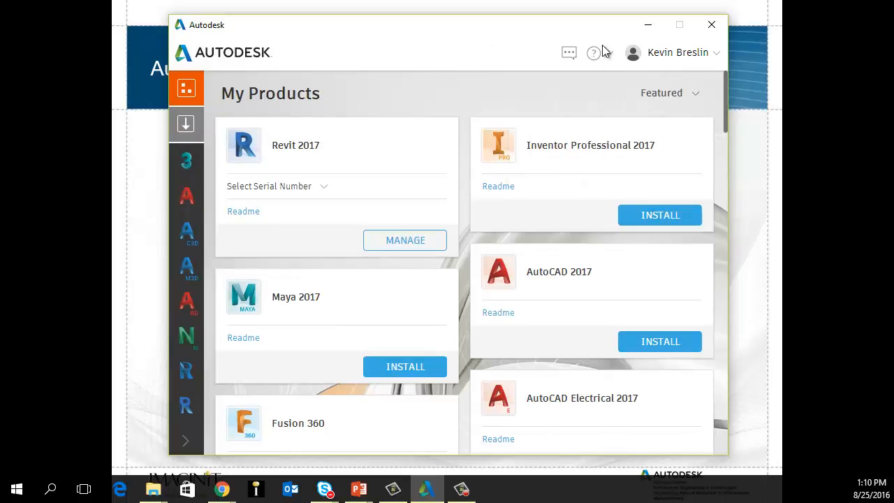
click(603, 54)
click(559, 167)
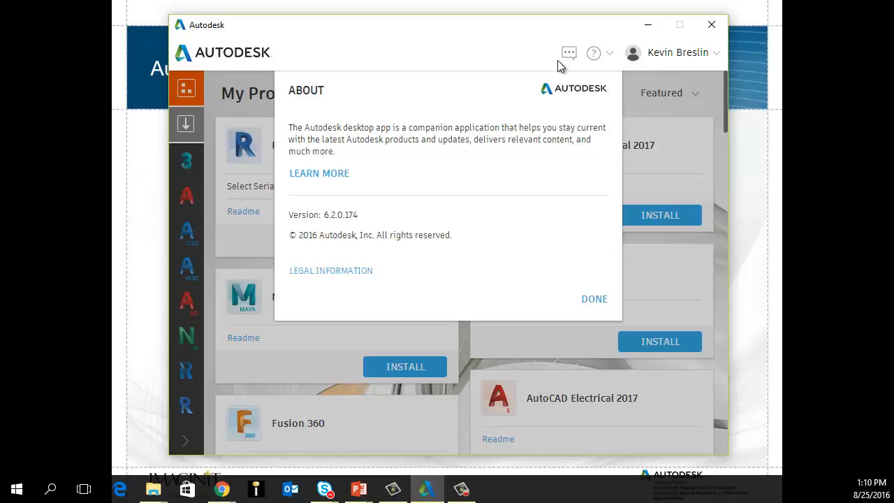
click(594, 300)
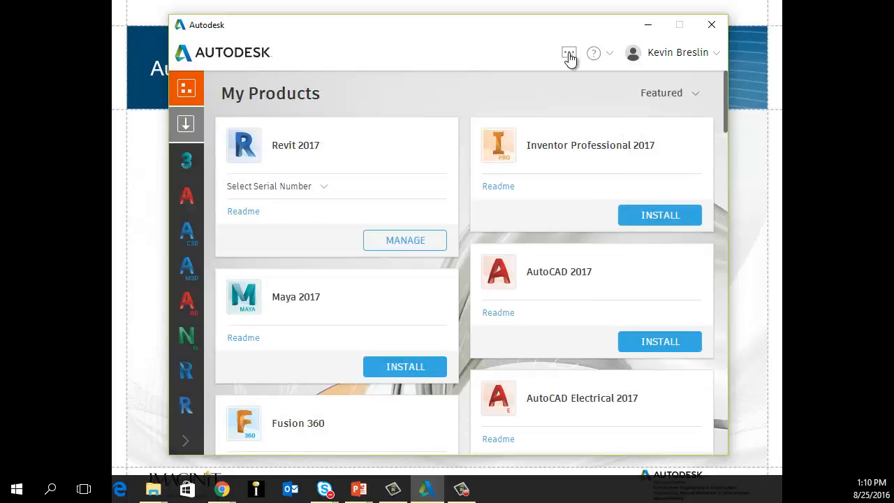
click(569, 54)
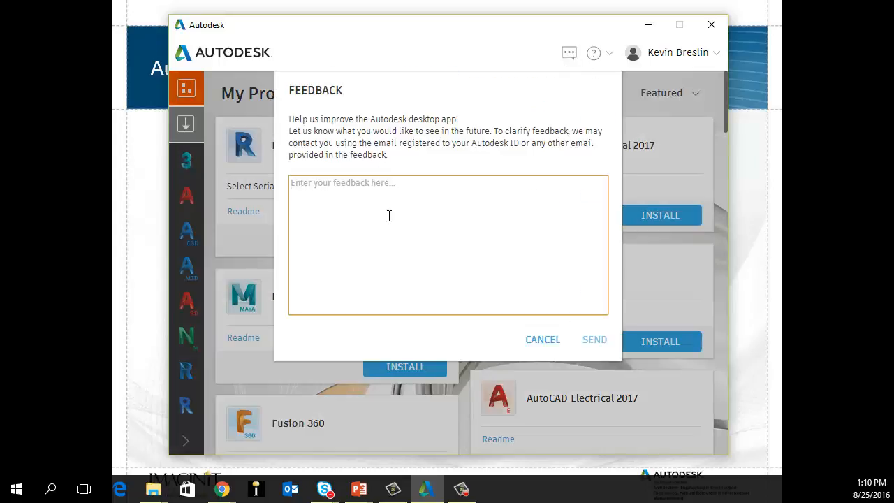
click(544, 340)
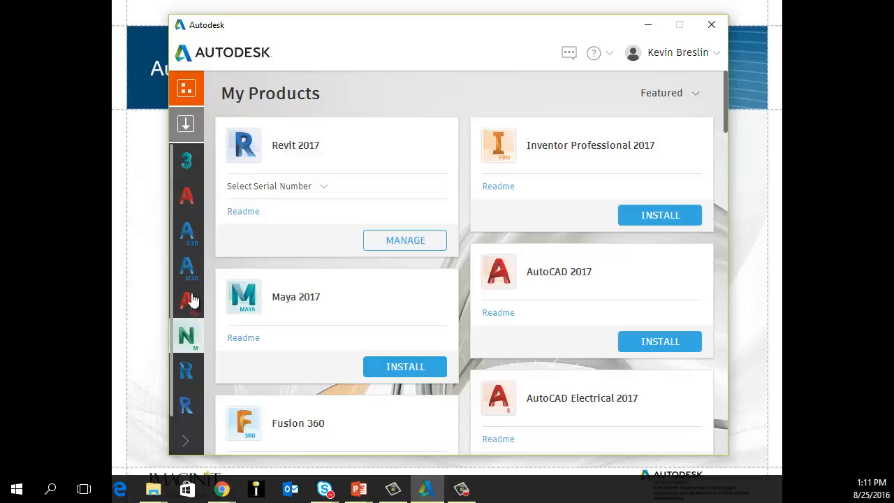
Step: Browse the My Products list to see which products can be installed, managed or accessed
click(190, 92)
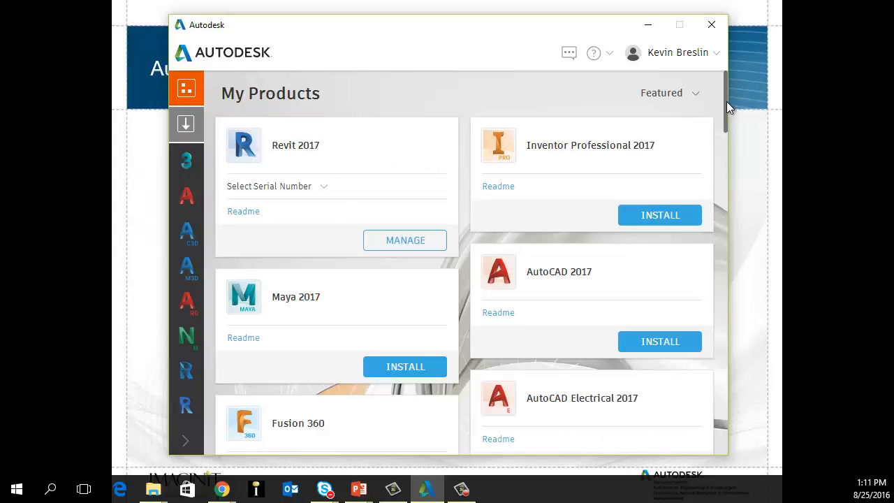
drag(726, 103, 712, 80)
scroll(408, 290, down, 1)
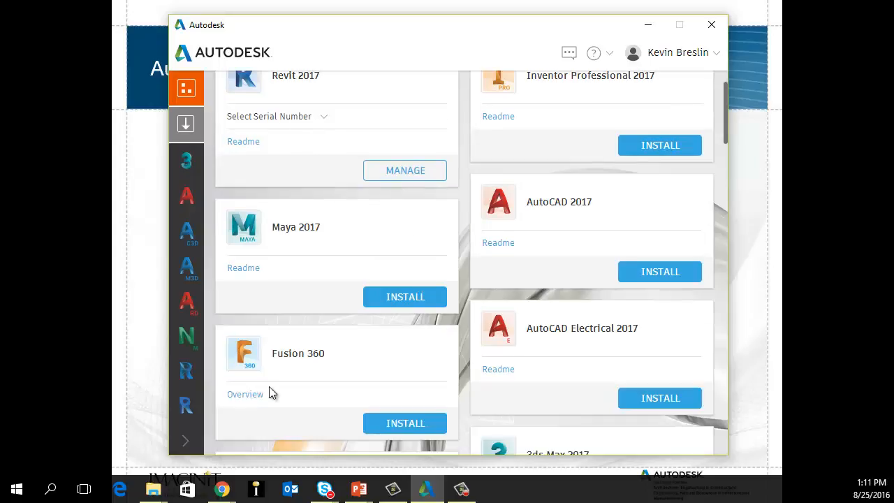
scroll(524, 321, down, 1)
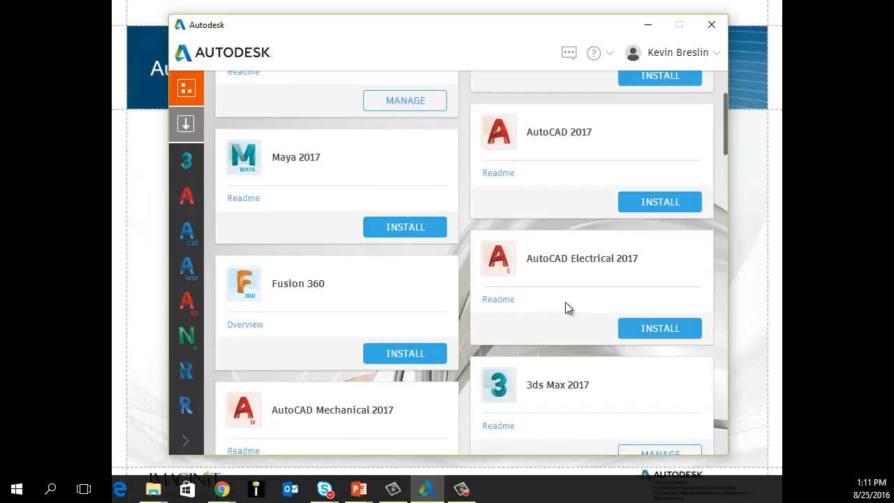
scroll(568, 308, down, 2)
scroll(389, 324, down, 3)
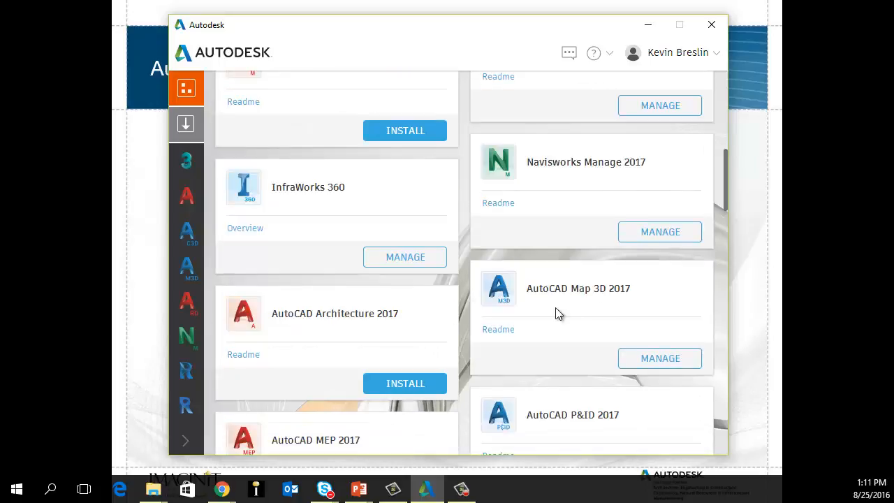
scroll(594, 297, down, 3)
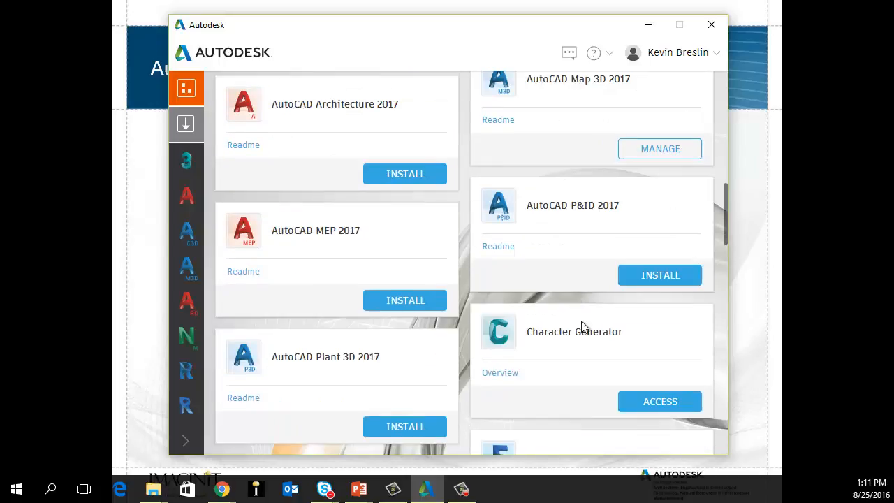
scroll(628, 327, down, 2)
scroll(688, 325, down, 2)
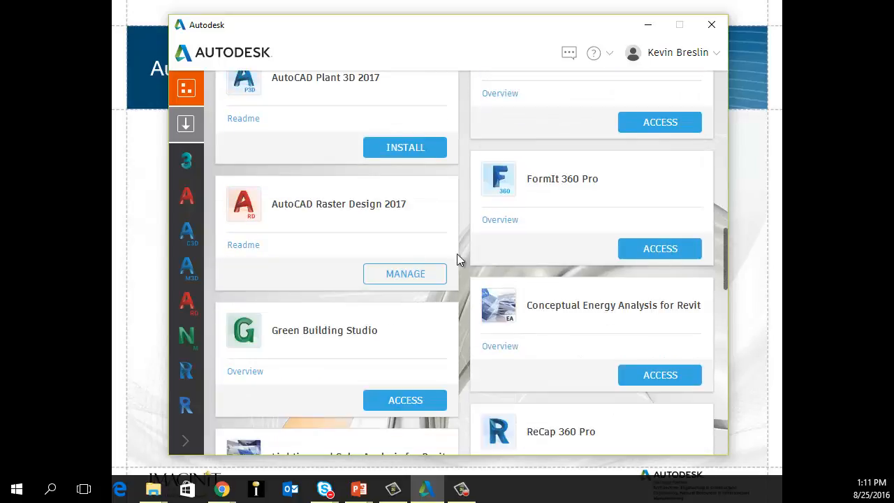
scroll(605, 304, down, 2)
scroll(621, 210, up, 12)
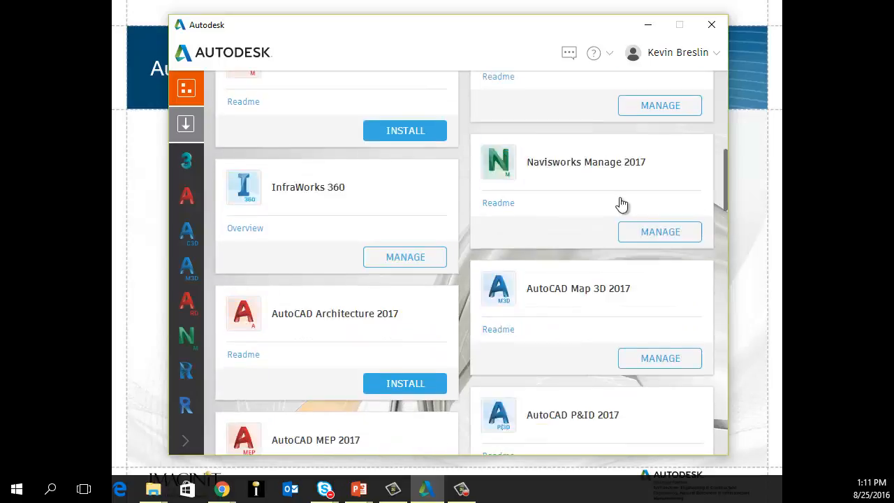
Step: Sort the product list by A to Z and by Ready to Install, and return it to Featured
click(696, 94)
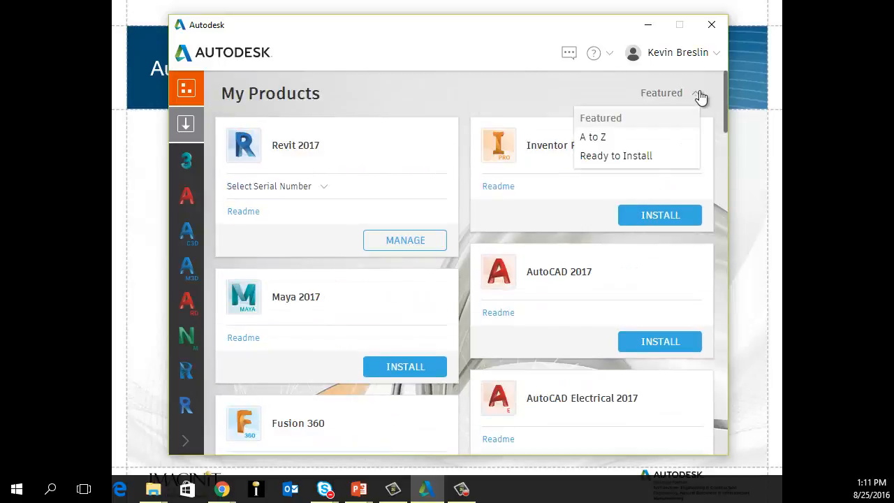
click(594, 137)
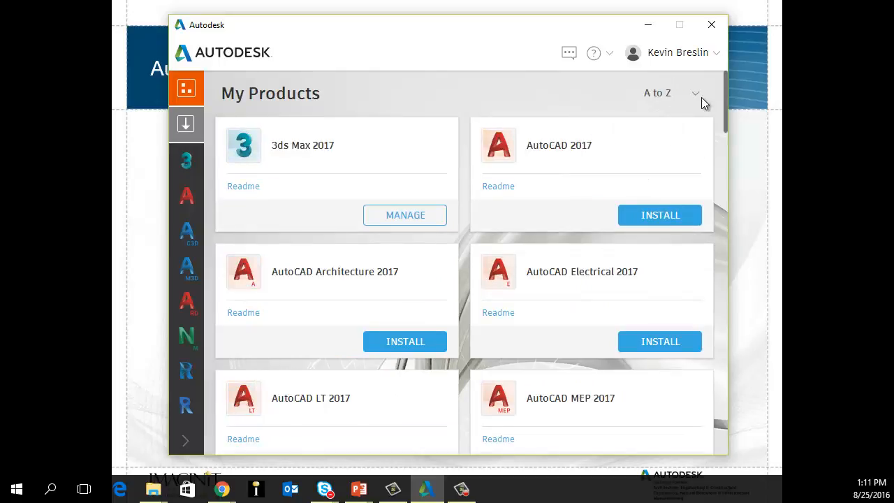
click(698, 95)
click(636, 155)
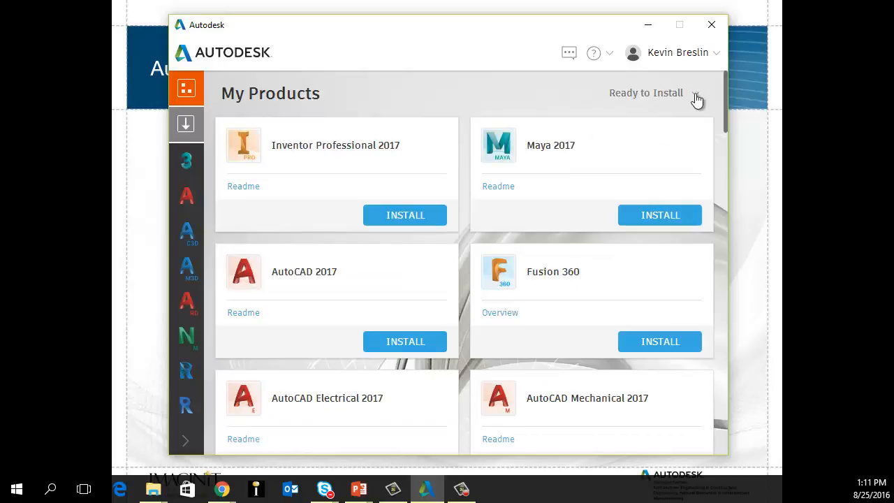
click(697, 96)
click(593, 116)
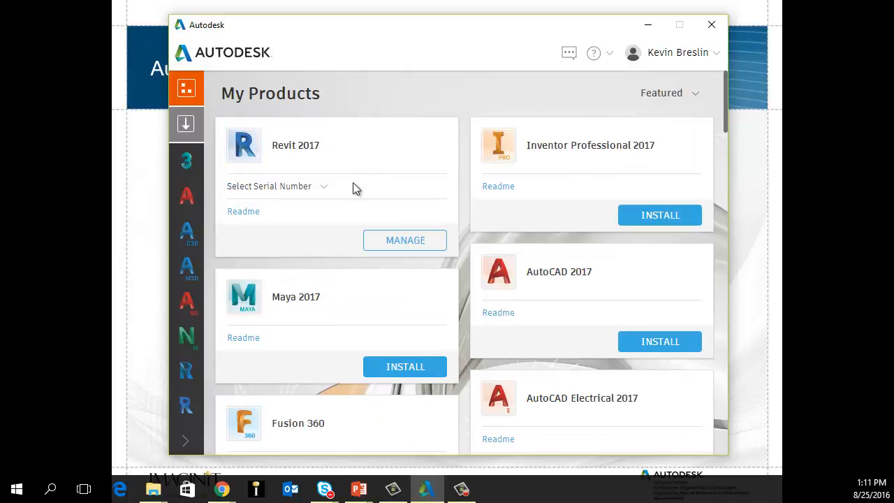
Step: Open My Updates and look through the available product updates, including their descriptions, release dates and download sizes
click(186, 125)
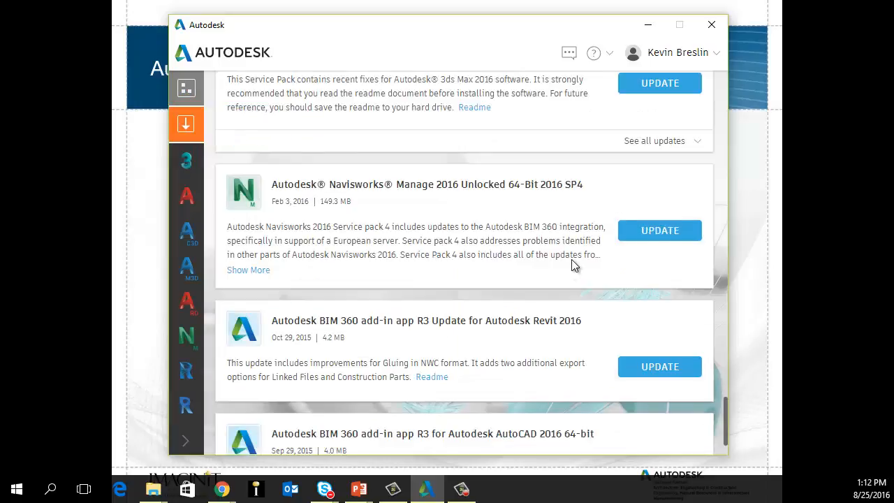
scroll(571, 259, up, 20)
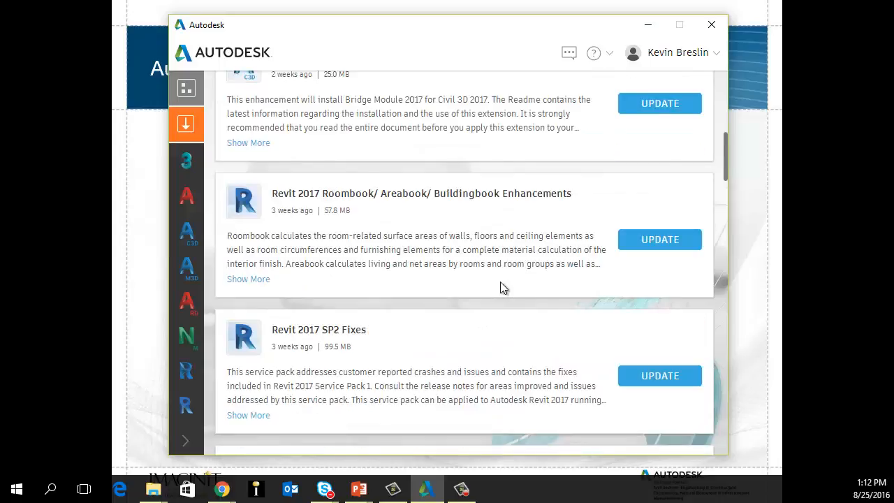
scroll(501, 286, up, 5)
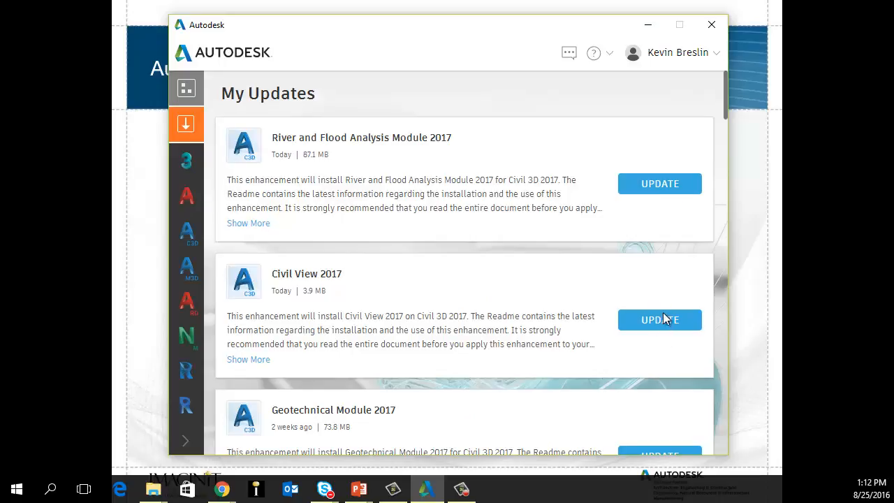
scroll(665, 308, down, 8)
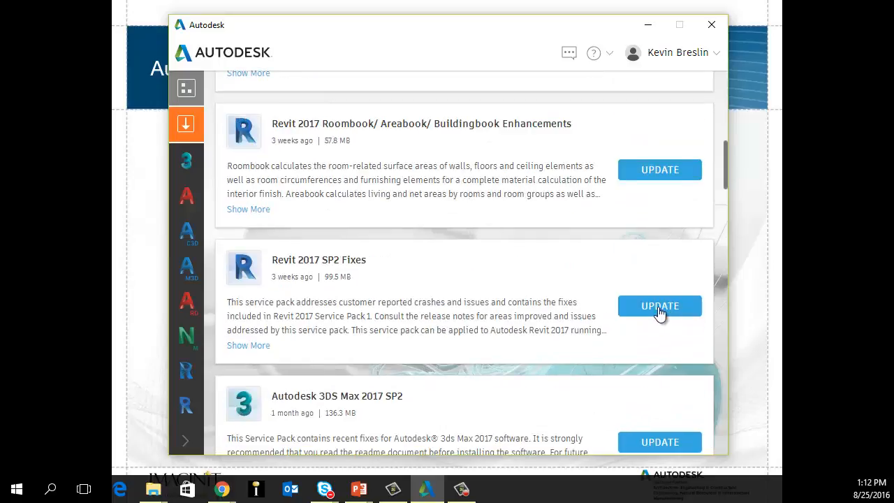
scroll(659, 313, down, 7)
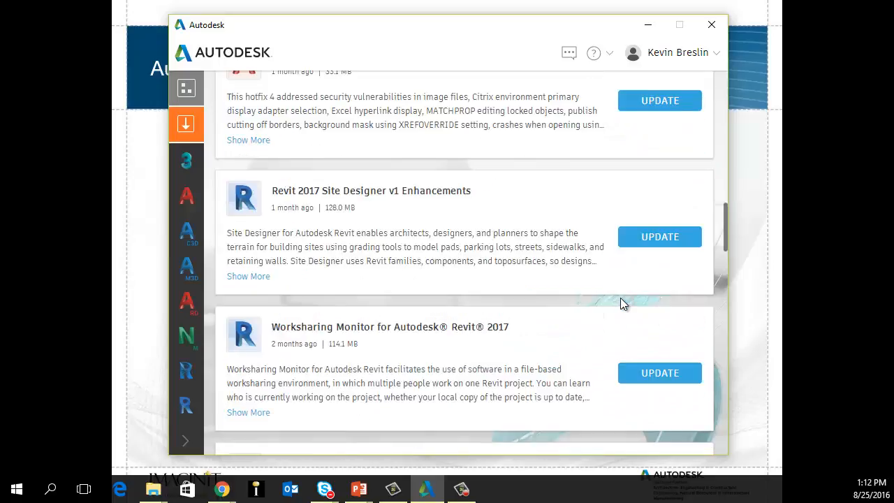
scroll(620, 298, up, 15)
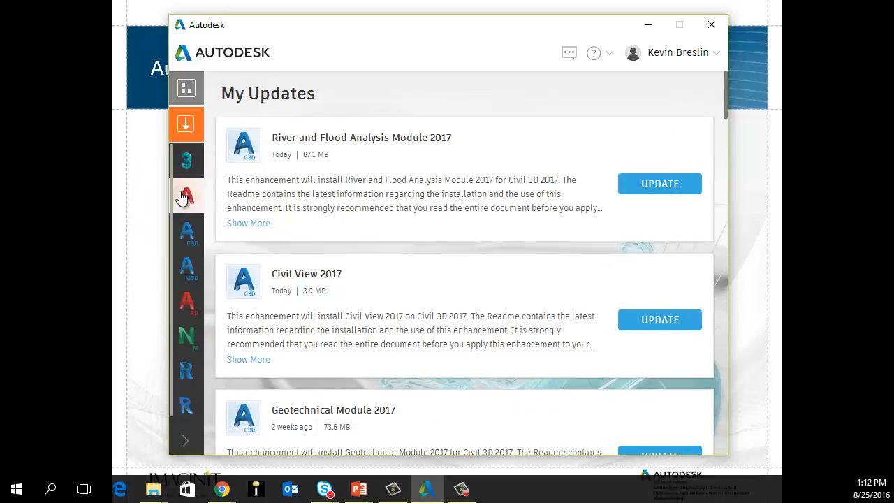
Step: Open the 3ds Max product page and examine its updates, learning videos and learning articles
click(185, 162)
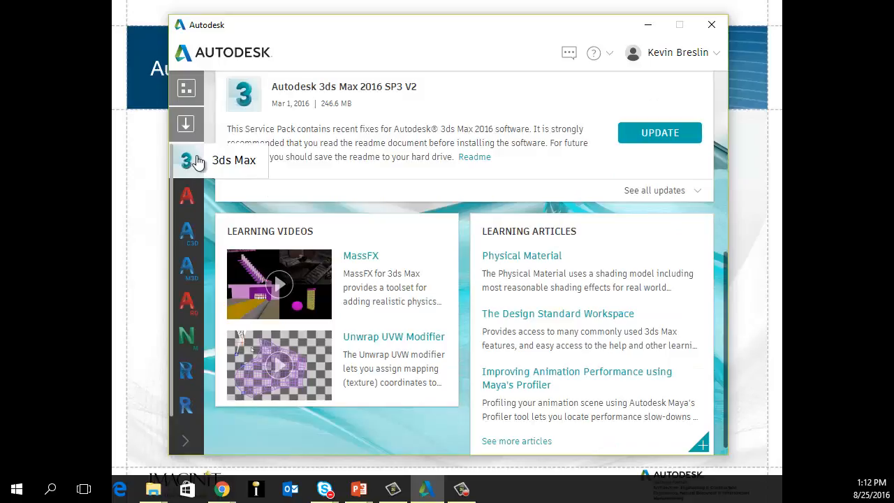
scroll(504, 140, up, 5)
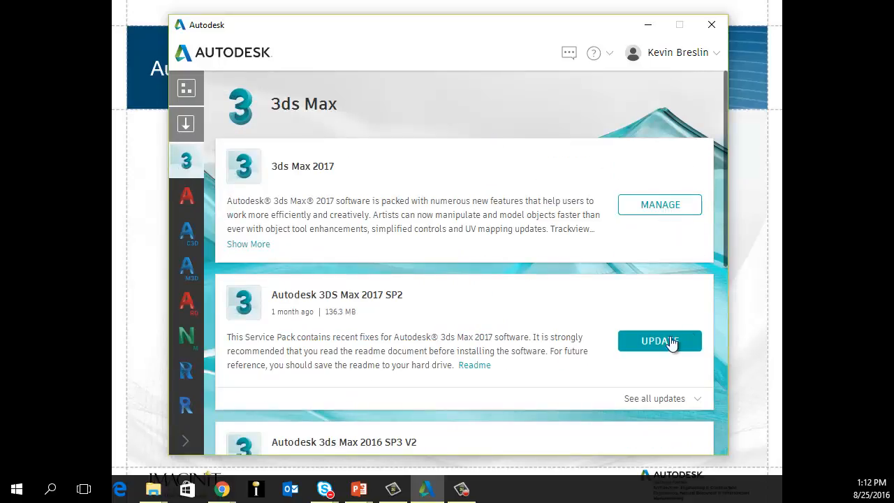
scroll(681, 344, down, 3)
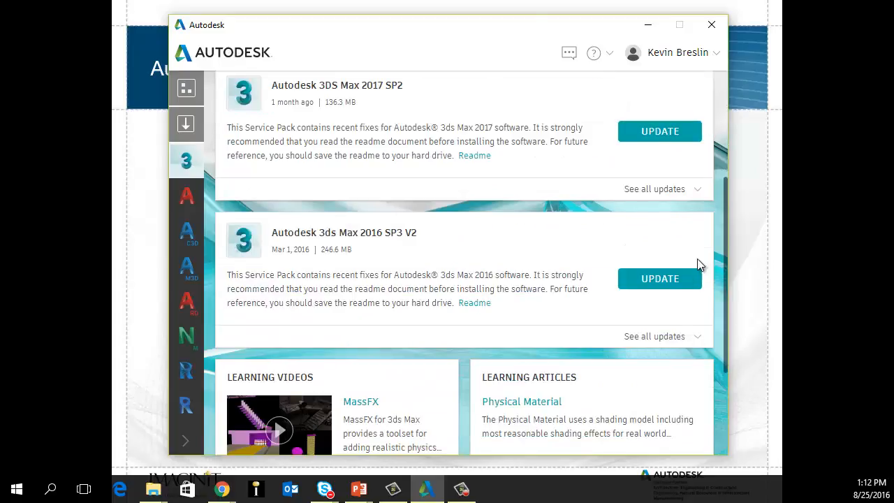
scroll(497, 241, down, 2)
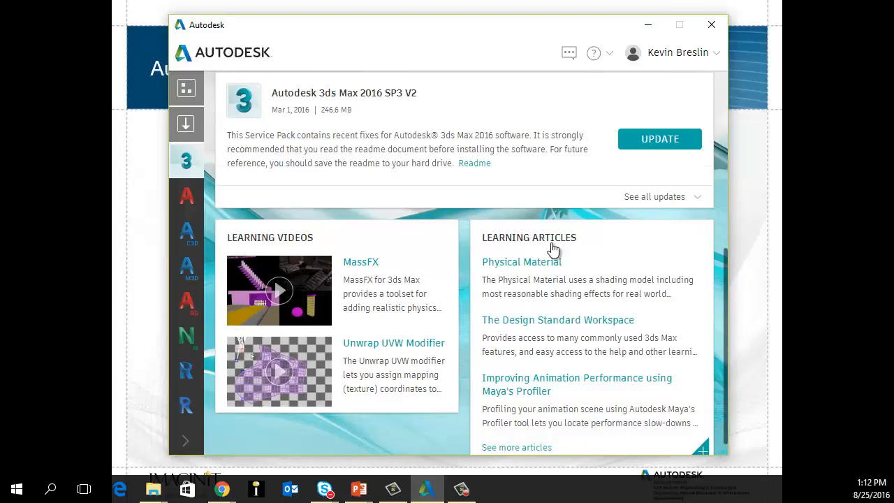
scroll(551, 247, down, 1)
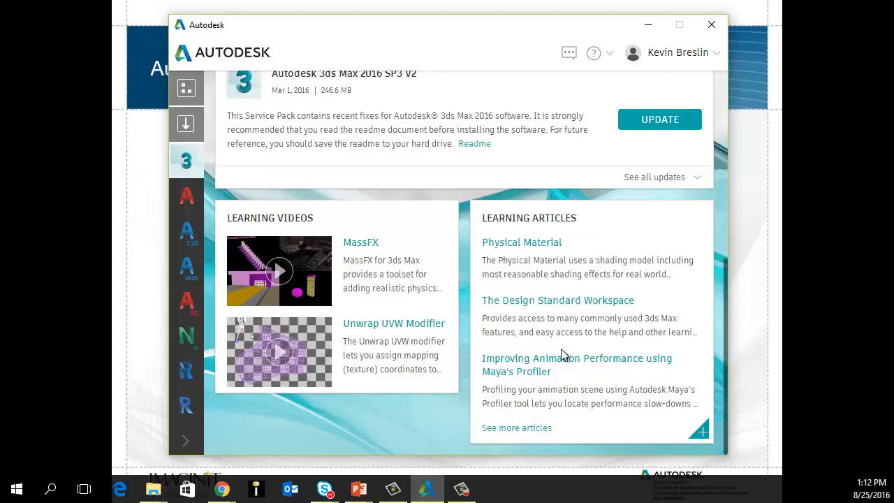
Step: Open the AutoCAD page and the AutoCAD Civil 3D page, and examine the Civil 3D module updates, learning videos and learning articles
click(186, 195)
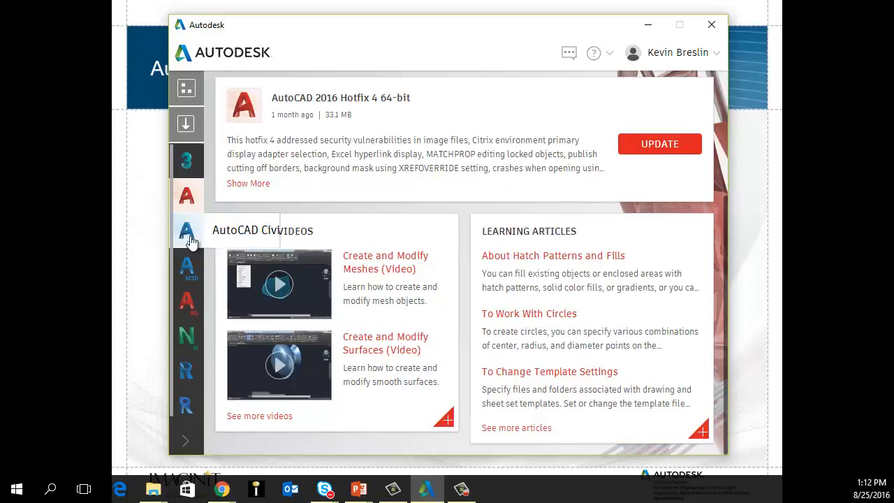
click(187, 230)
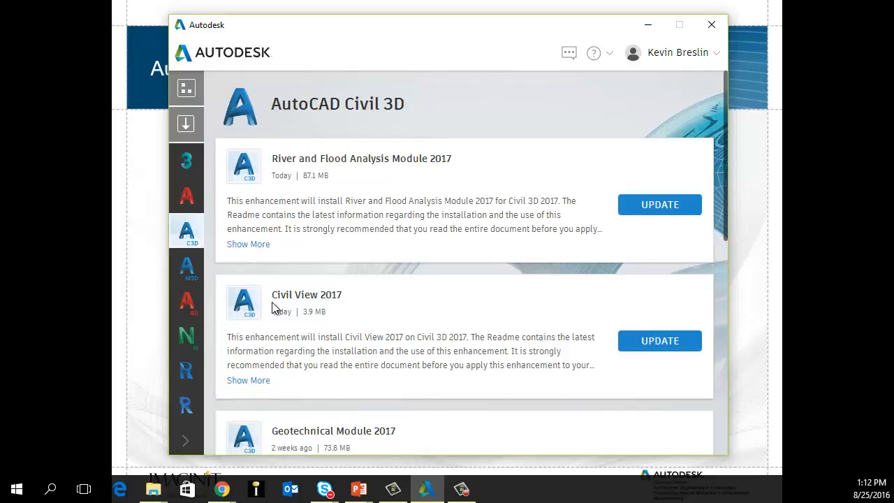
scroll(378, 297, down, 2)
scroll(309, 294, down, 4)
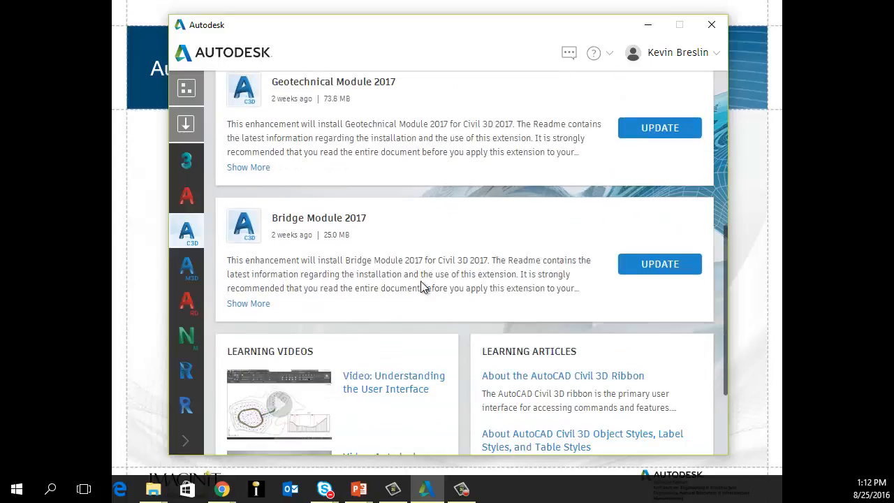
scroll(413, 235, down, 1)
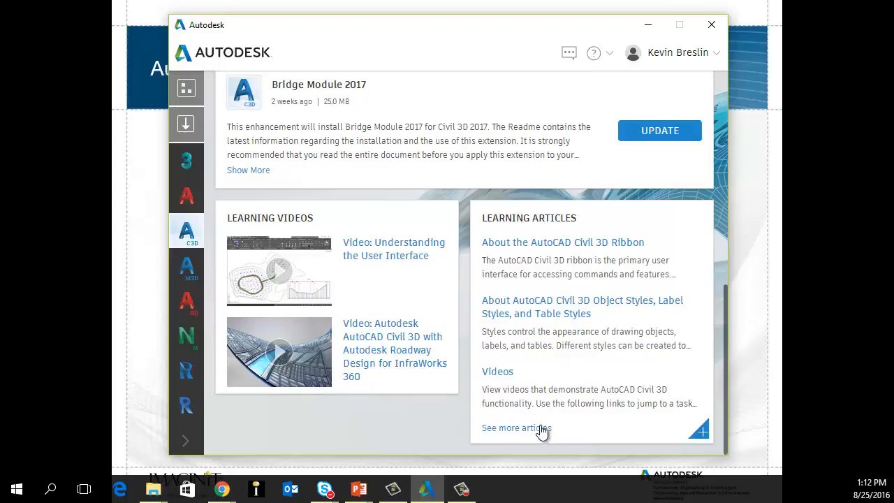
Step: View the product pages for AutoCAD Map 3D, AutoCAD Raster Design, Navisworks Manage, ReCap 360 and Revit in turn
click(188, 270)
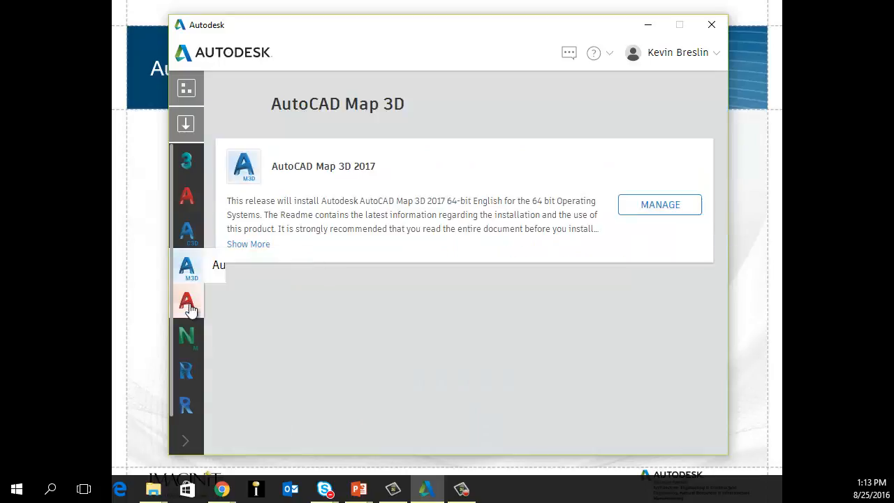
click(187, 301)
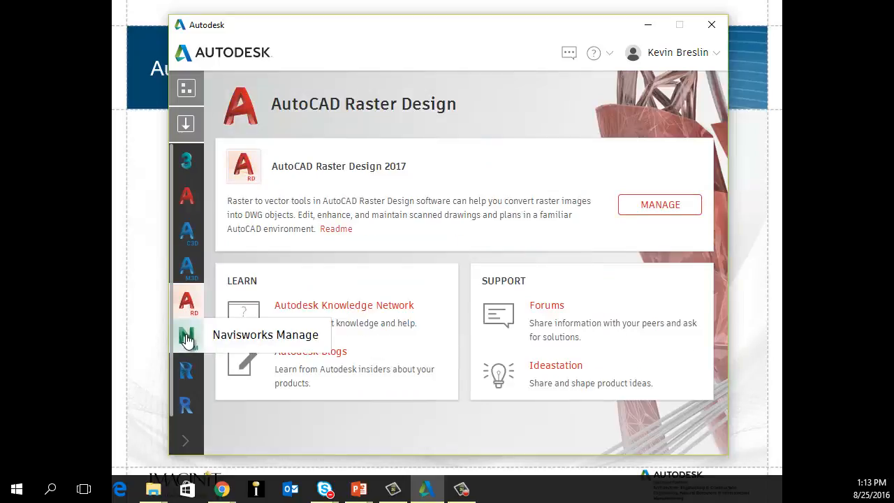
click(188, 339)
click(190, 373)
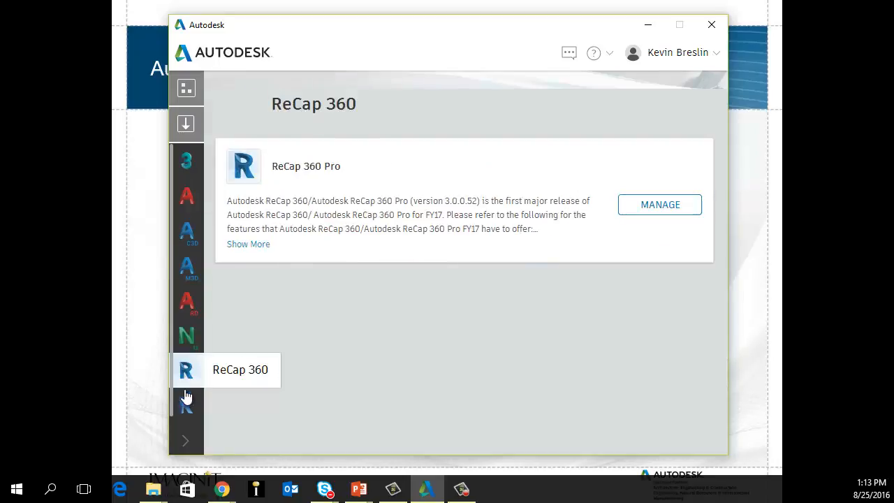
click(186, 408)
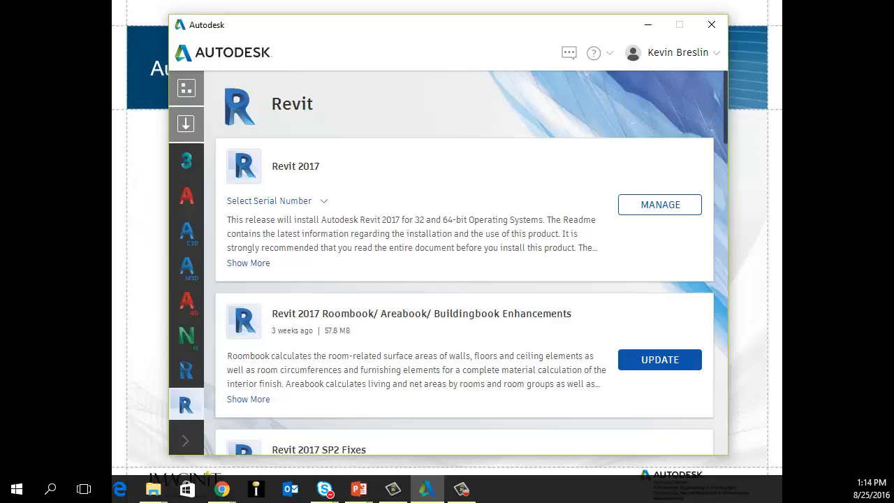
Step: Switch to the PowerPoint slide show and advance from the Autodesk Desktop App slide to the closing contact slide
key(alt+Tab)
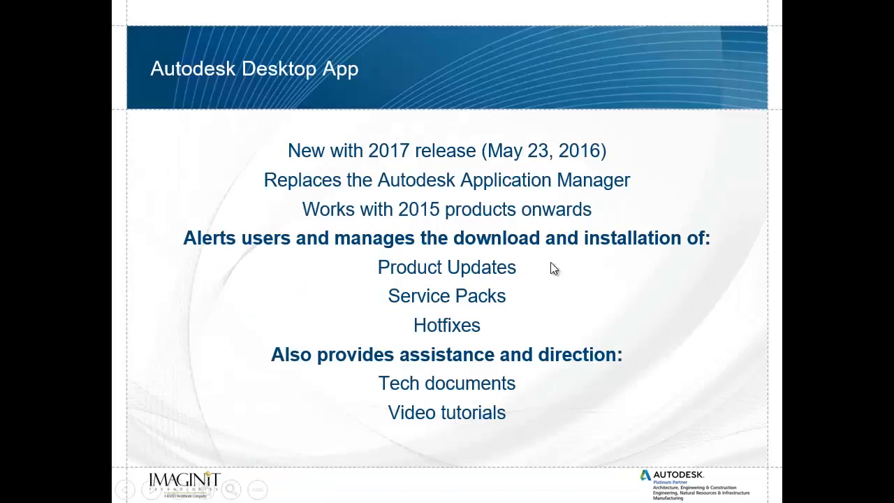
click(552, 306)
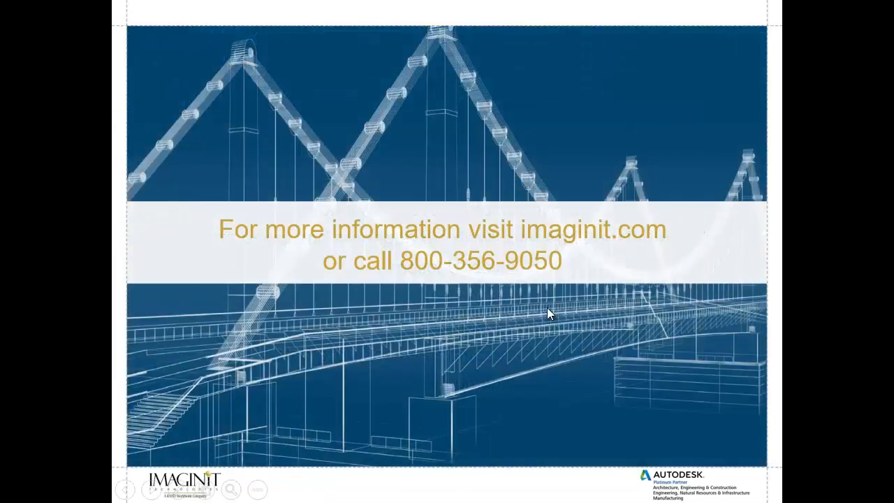